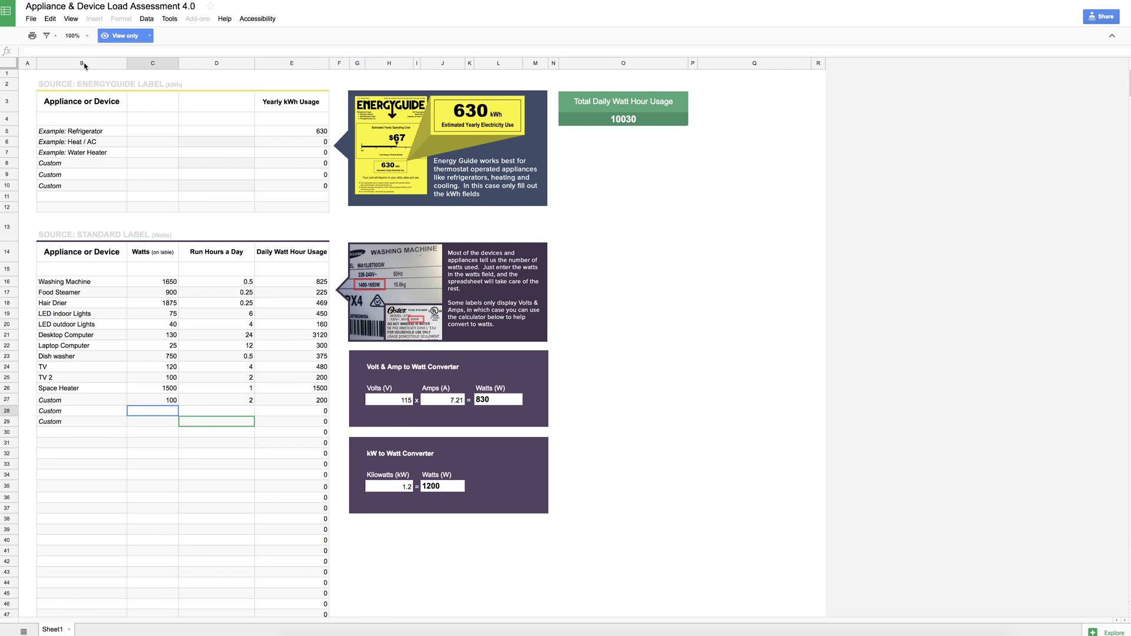
Make an editable copy of Appliance & Device Load Assessment 4.0, then return to the original tab.
click(31, 20)
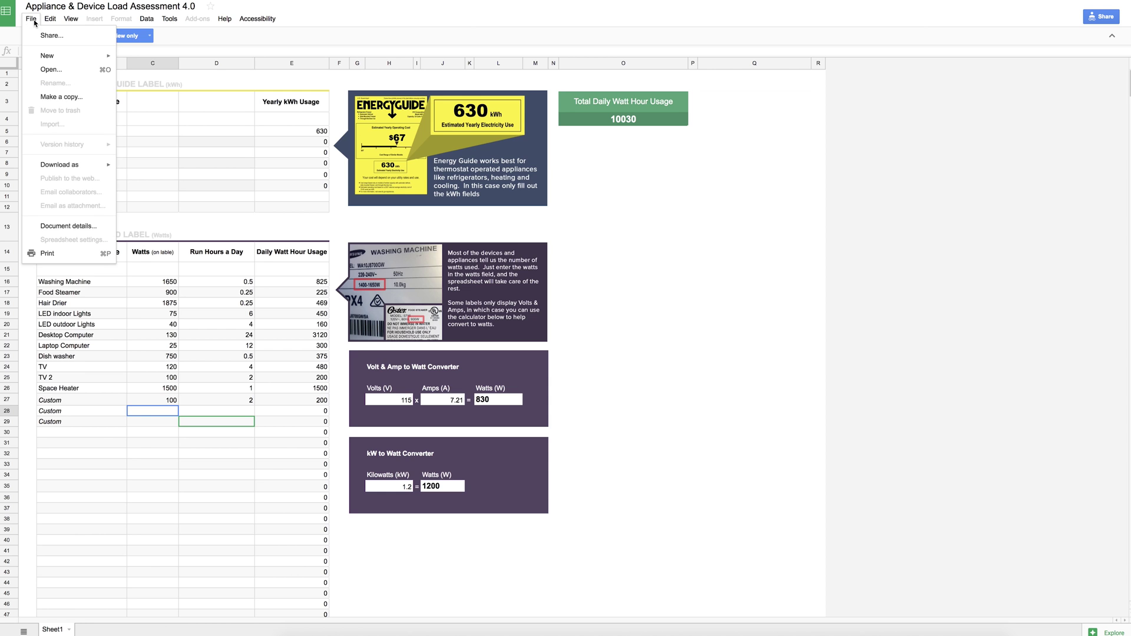
click(58, 97)
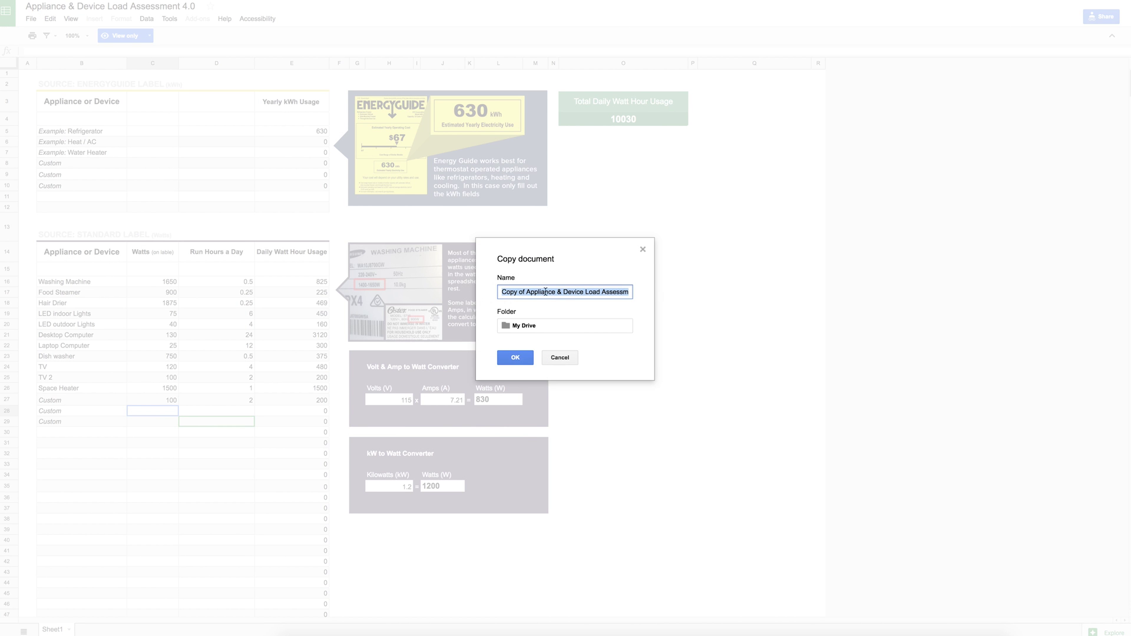
click(516, 359)
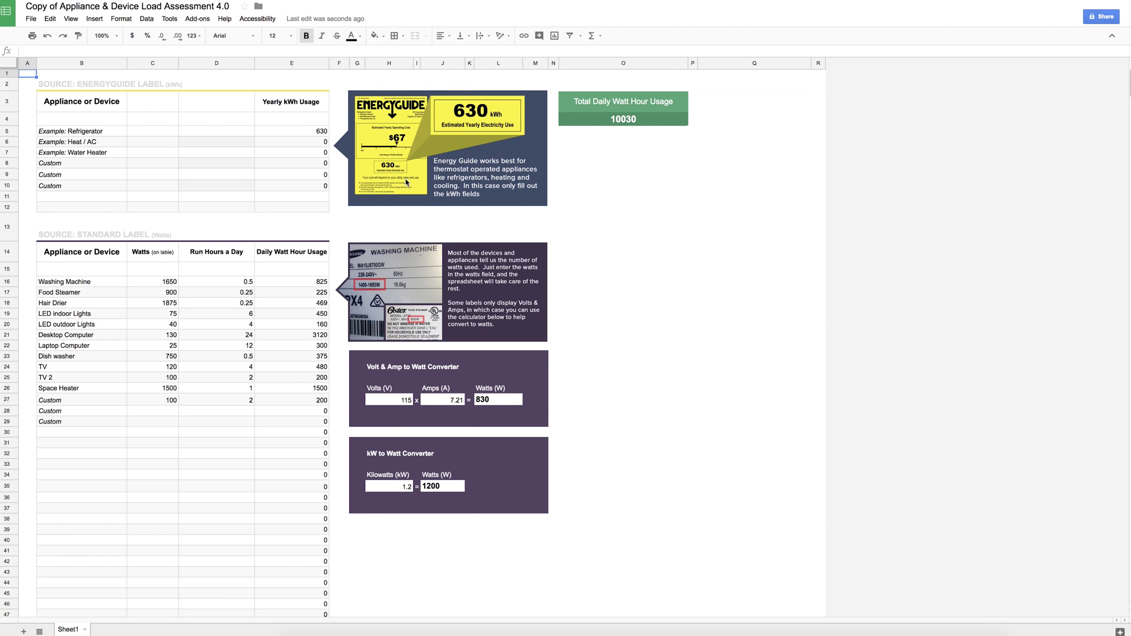
click(207, 165)
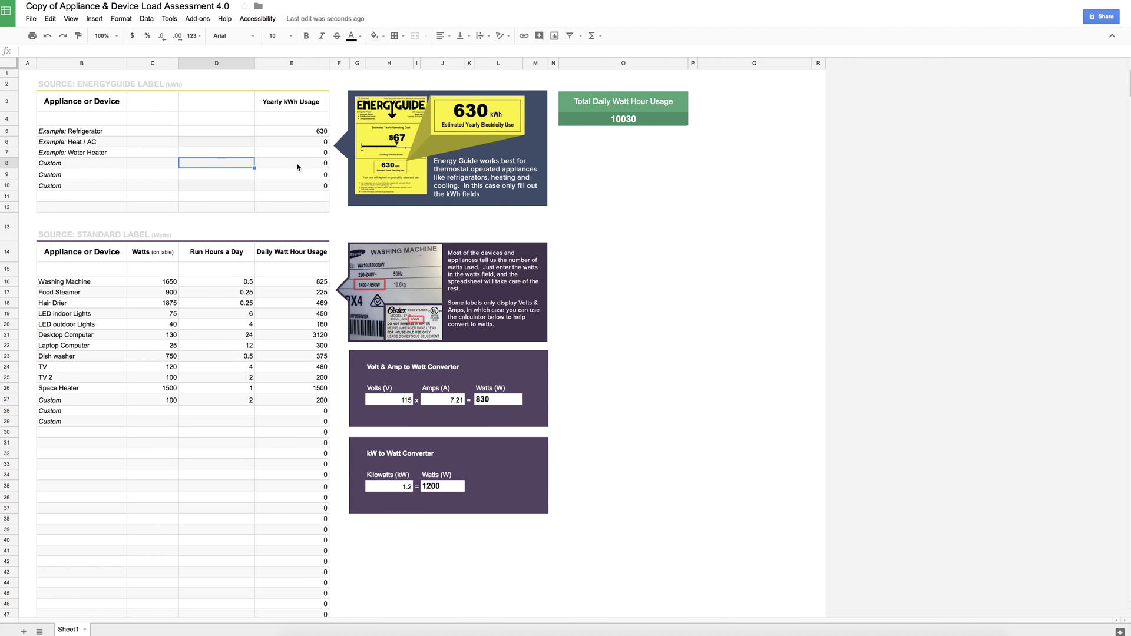
key(ctrl+shift+Tab)
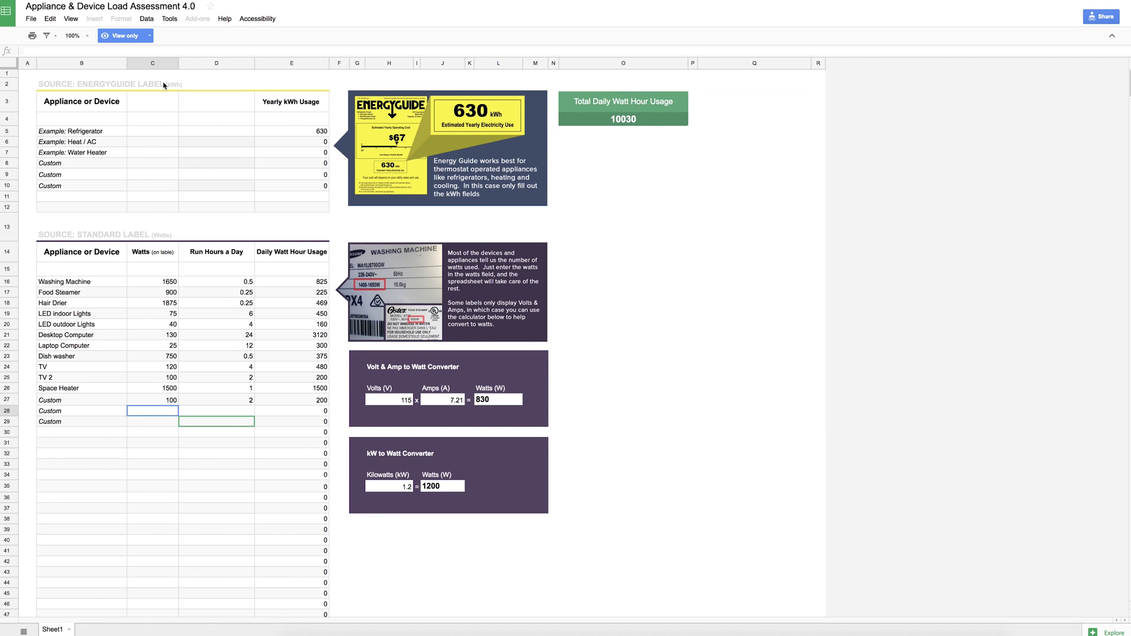
Browse and close the original's File menu, then select the copy's Heat / AC yearly kWh cell.
click(32, 21)
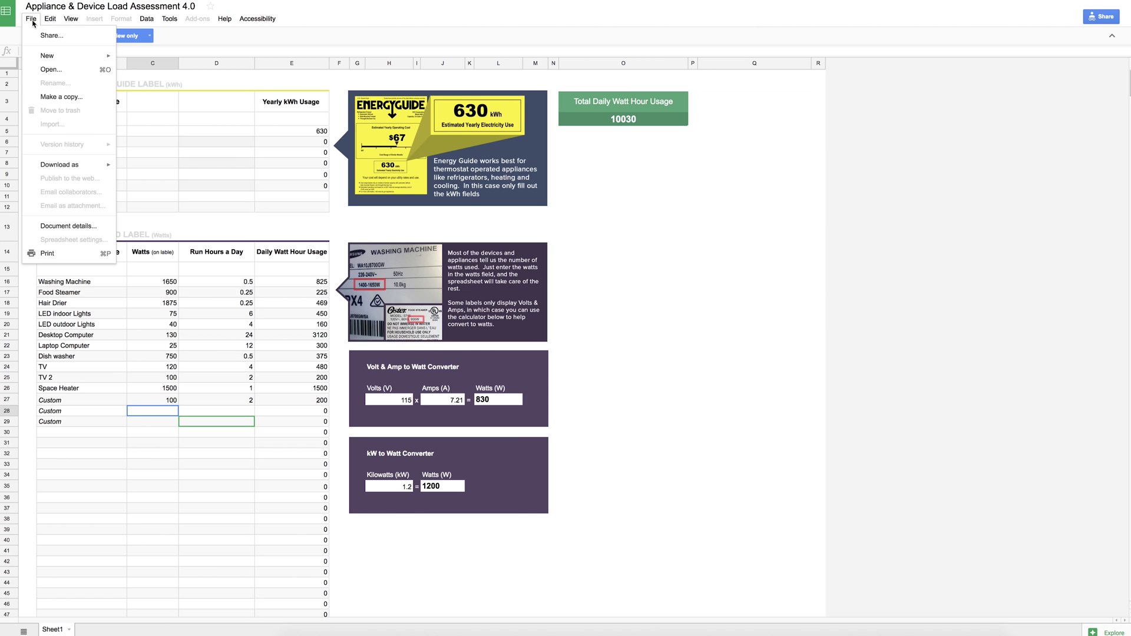
mouse_move(71, 170)
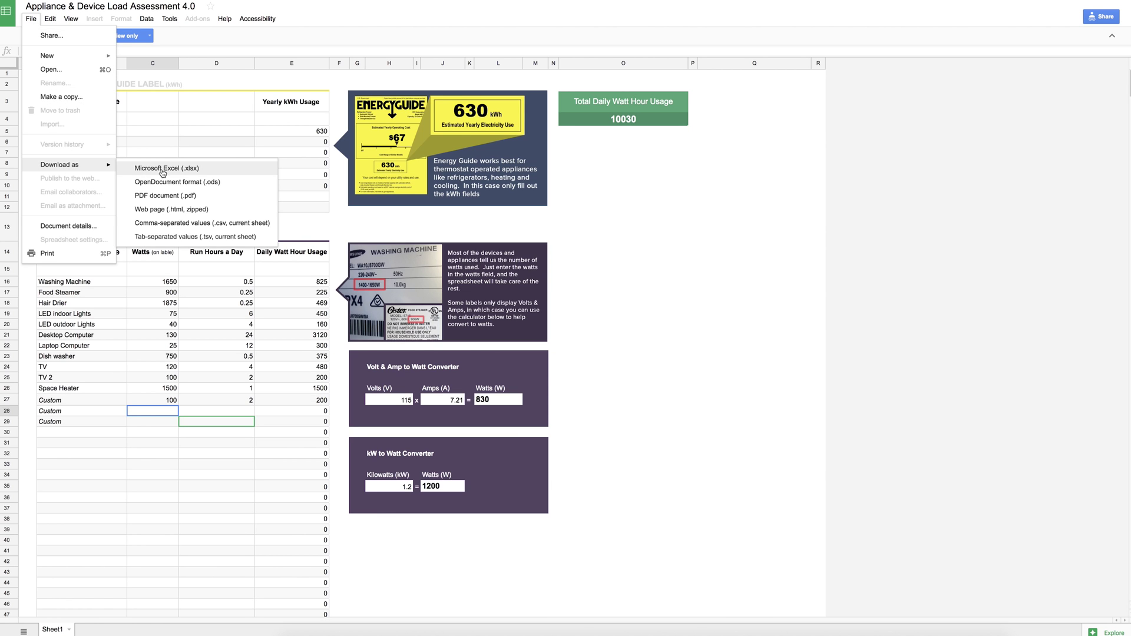
click(385, 17)
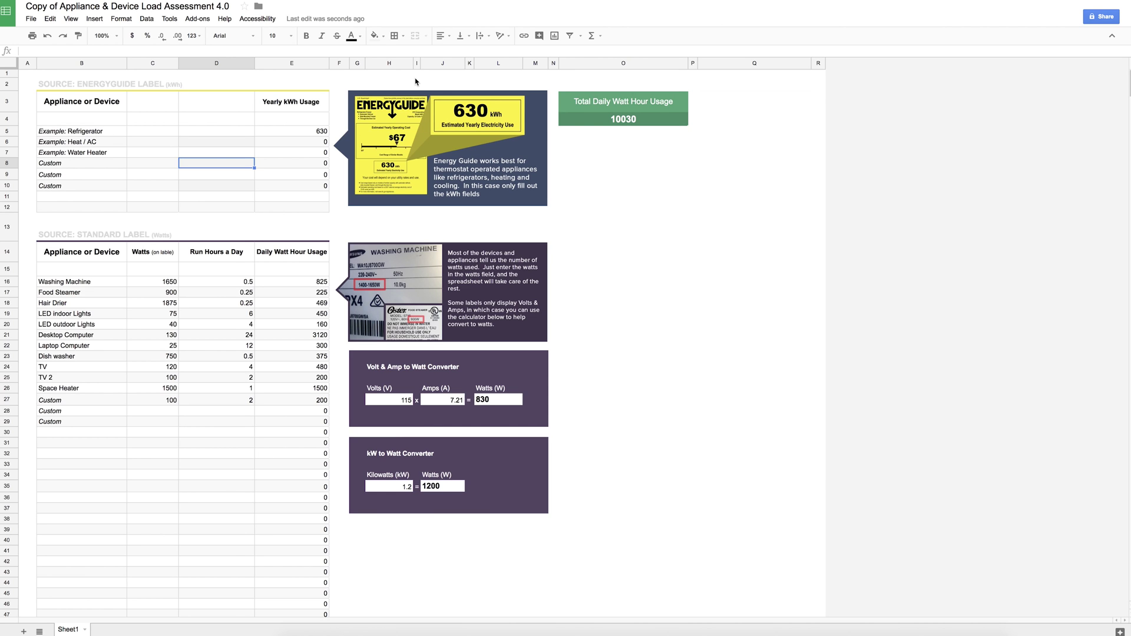
click(305, 141)
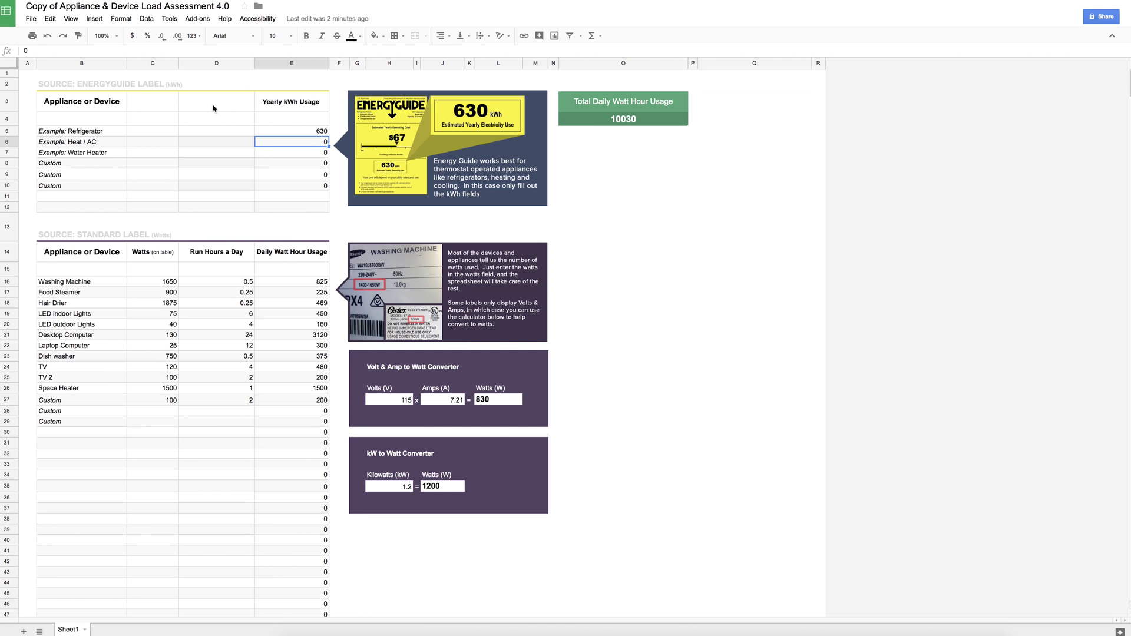
click(308, 135)
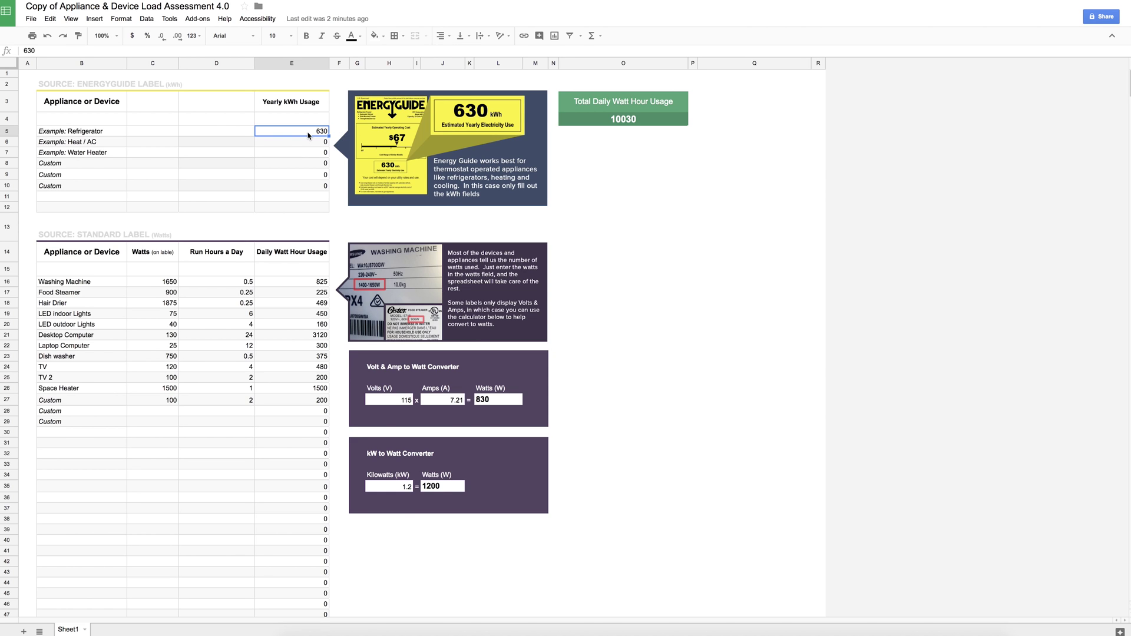
Replace Heat / AC's 0 with 1800 yearly kWh in E6, raising the daily total to 14962.
click(299, 144)
double_click(299, 145)
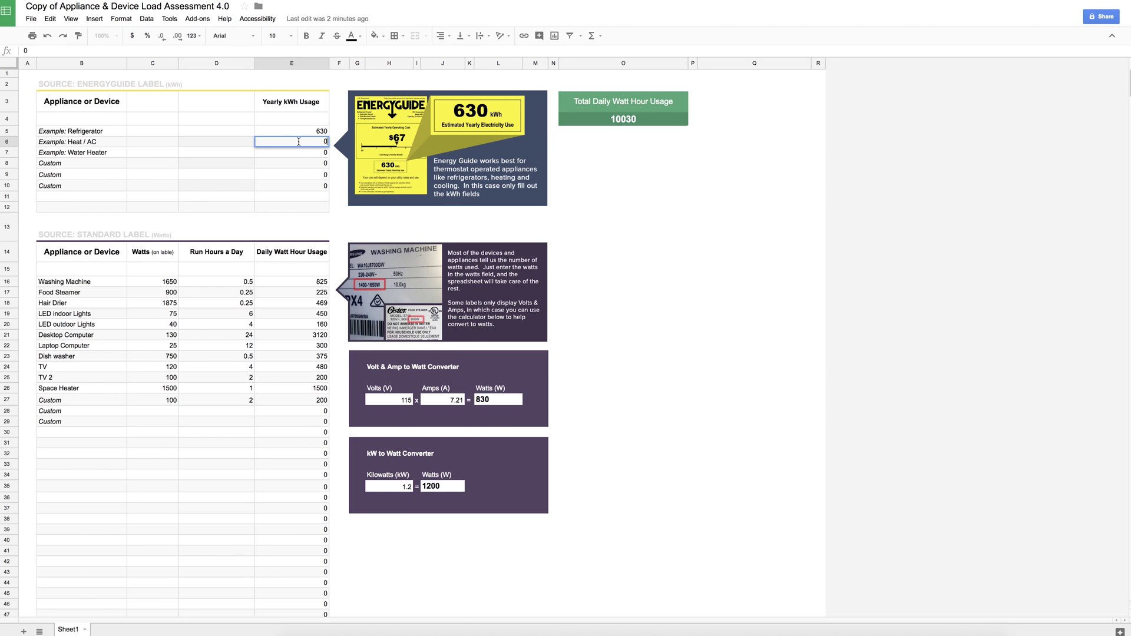
key(BackSpace)
text(1800)
key(Return)
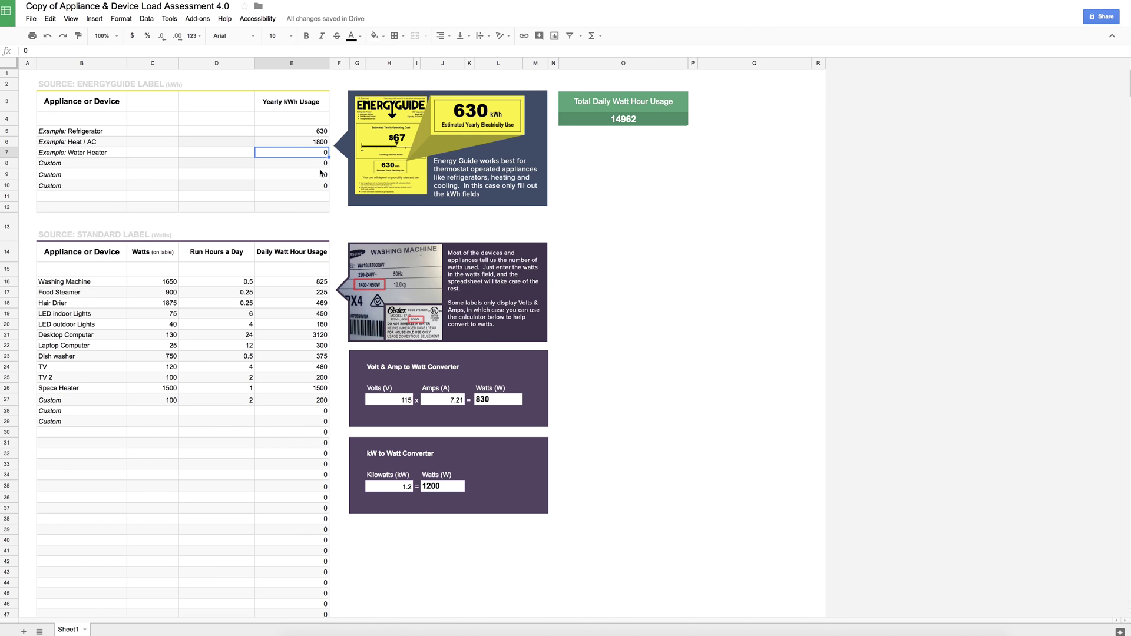
click(164, 337)
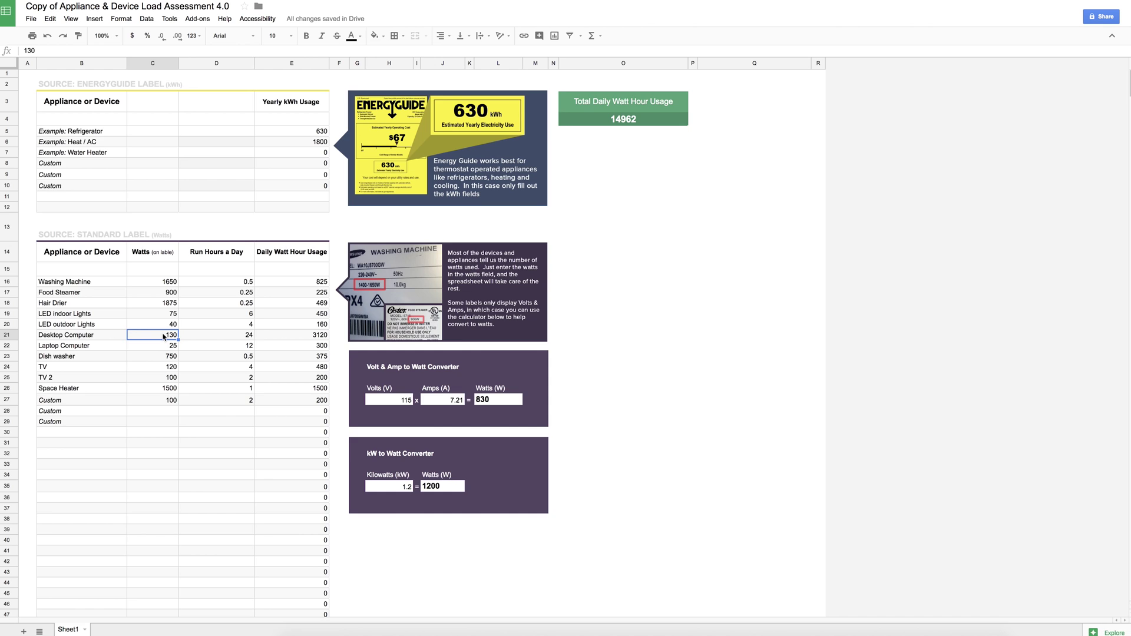
click(215, 339)
click(175, 341)
click(215, 339)
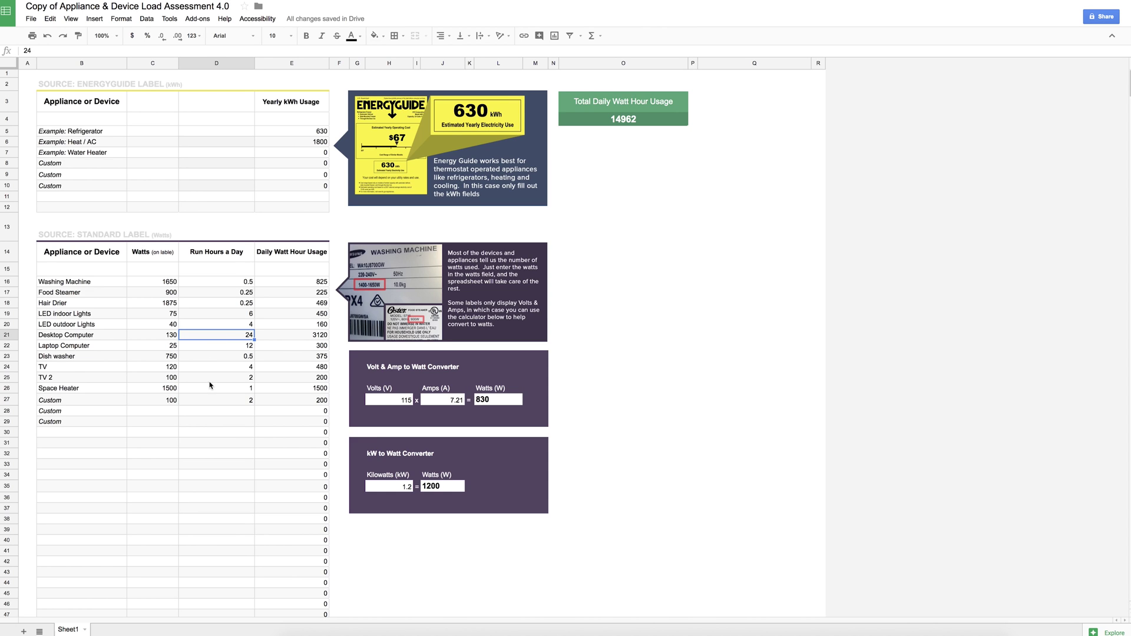
click(153, 357)
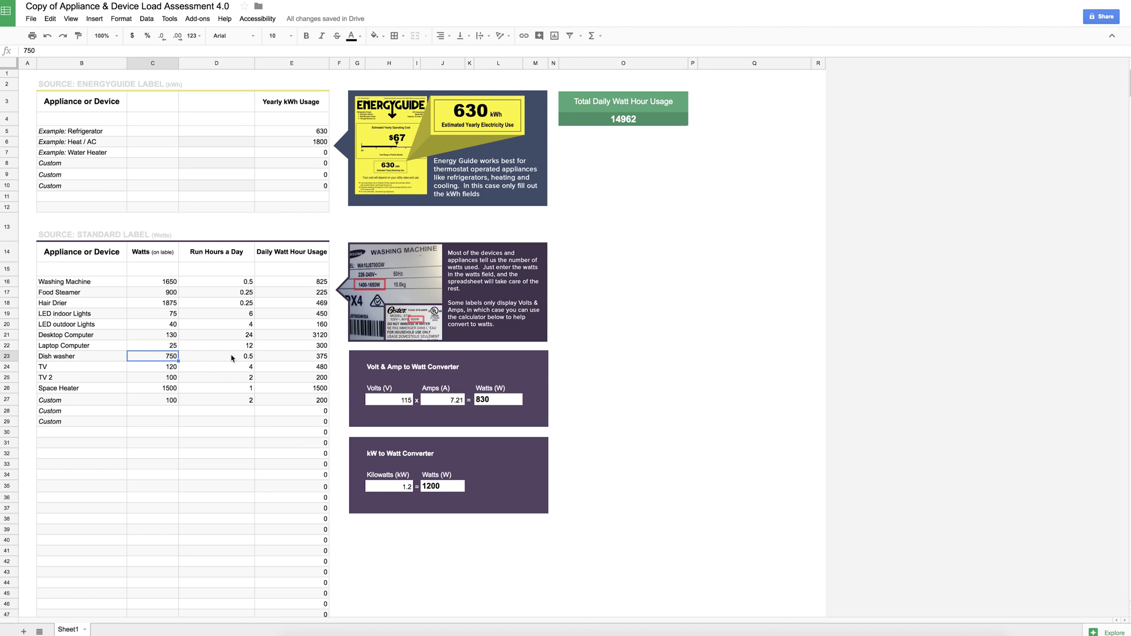
click(231, 357)
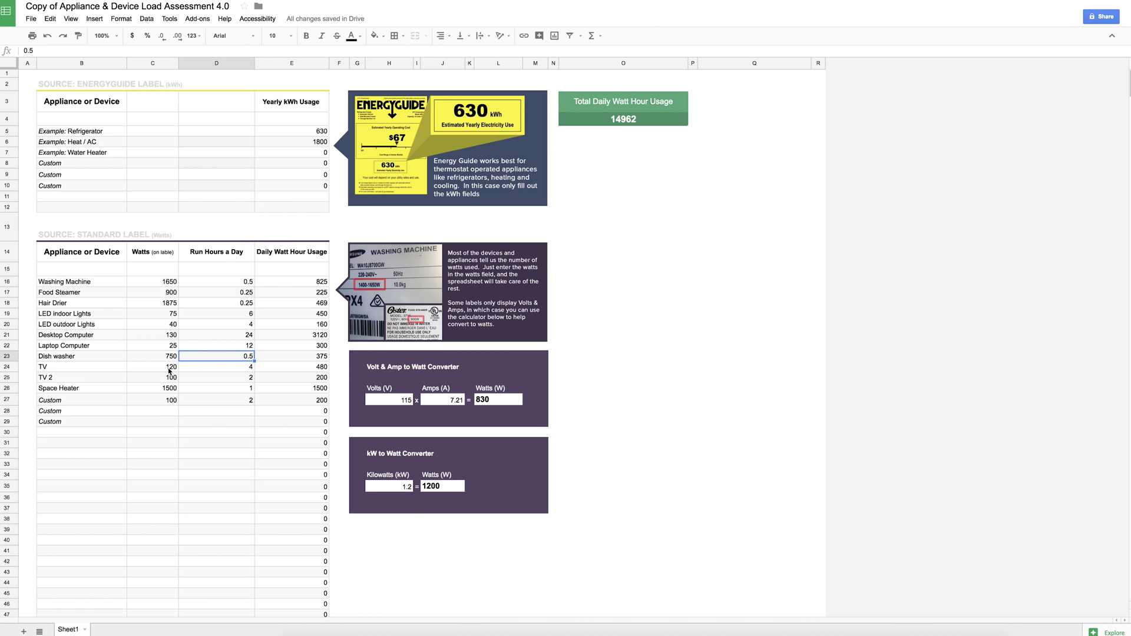
click(168, 367)
click(231, 369)
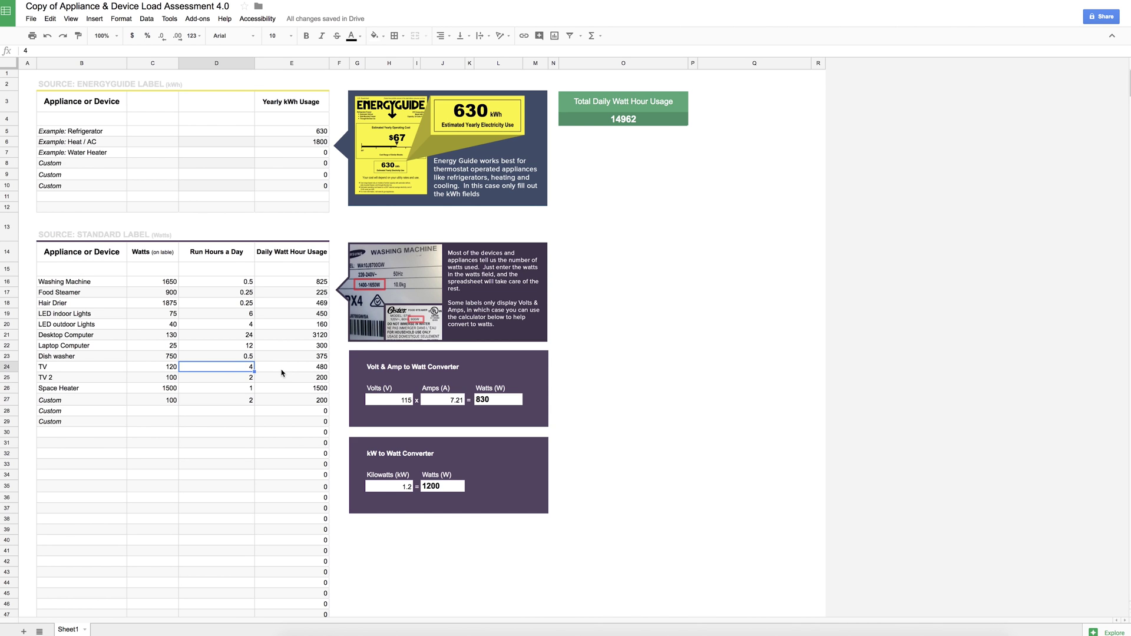
click(627, 119)
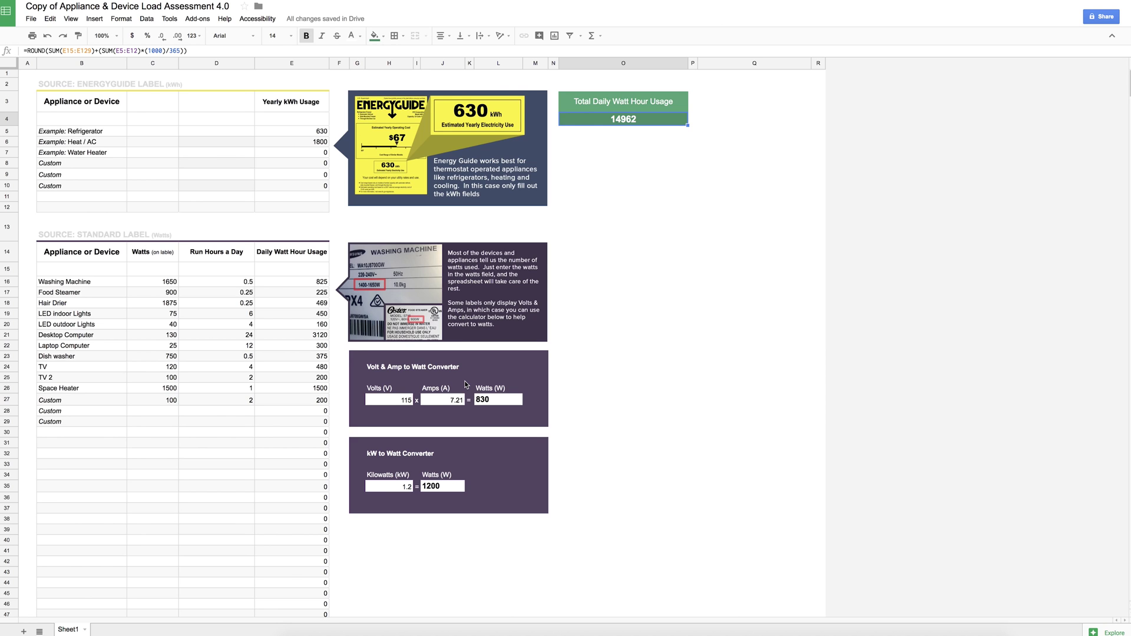
Enter 830 watts and 3 run hours in Custom row 28, yielding 2490 Wh.
double_click(154, 410)
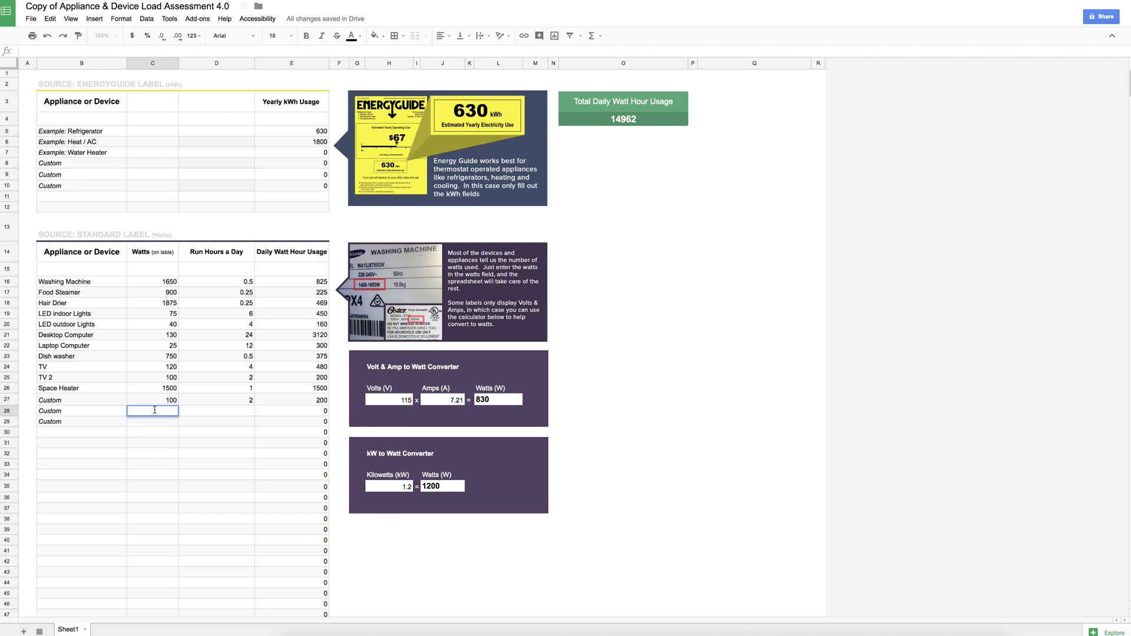
text(830)
double_click(200, 411)
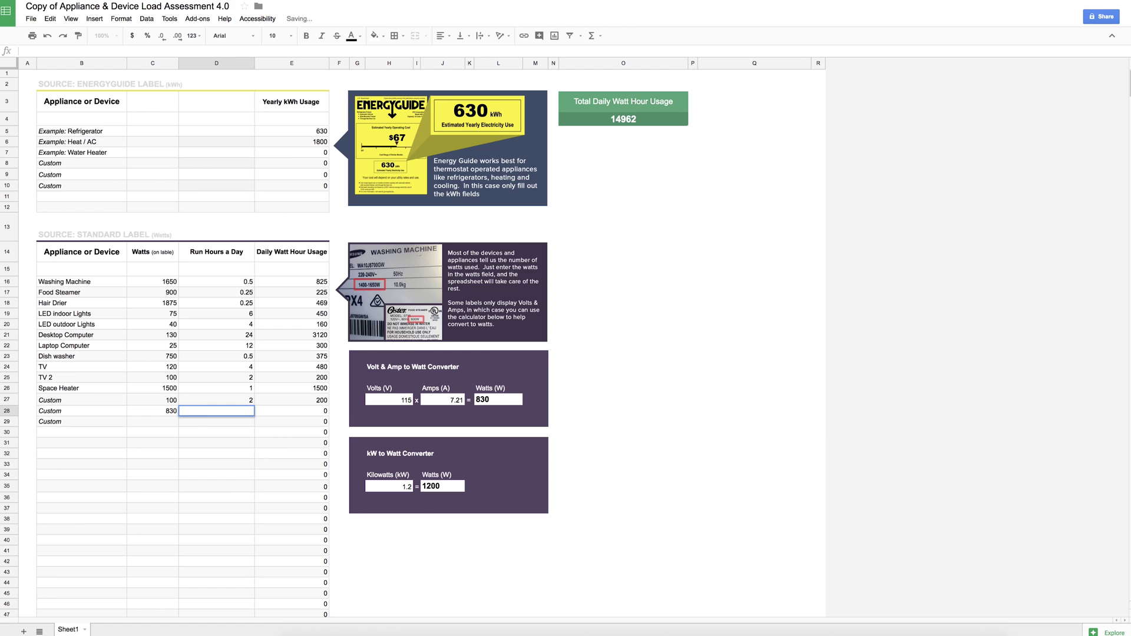
text(3)
click(292, 421)
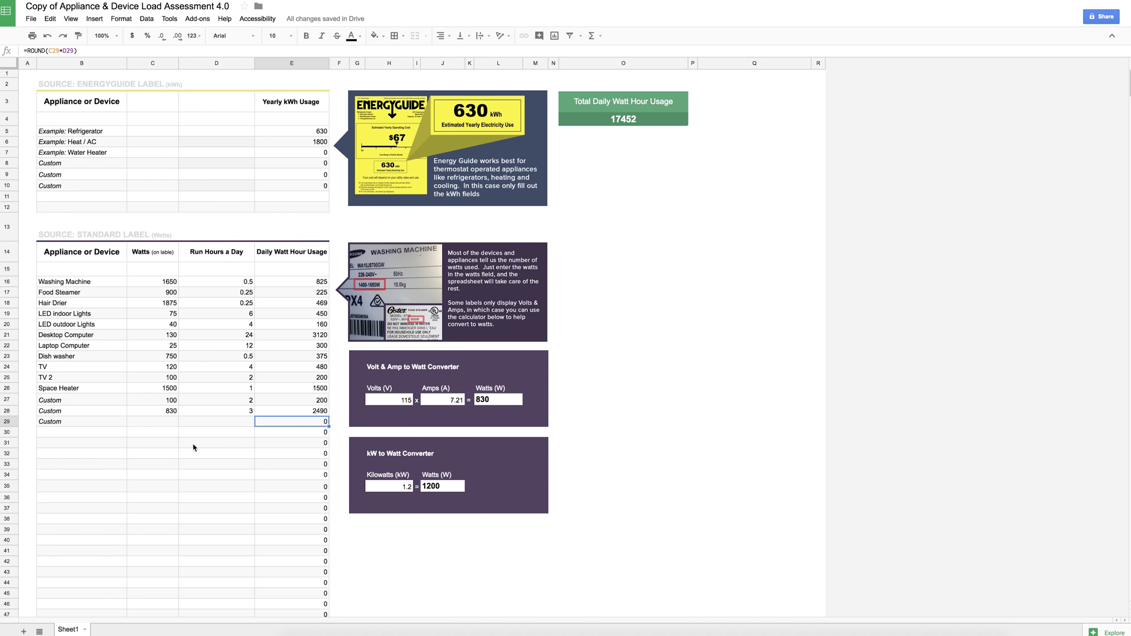
Enter 1200 watts and 2 run hours in Custom row 29, yielding 2400 Wh.
double_click(168, 422)
text(1200)
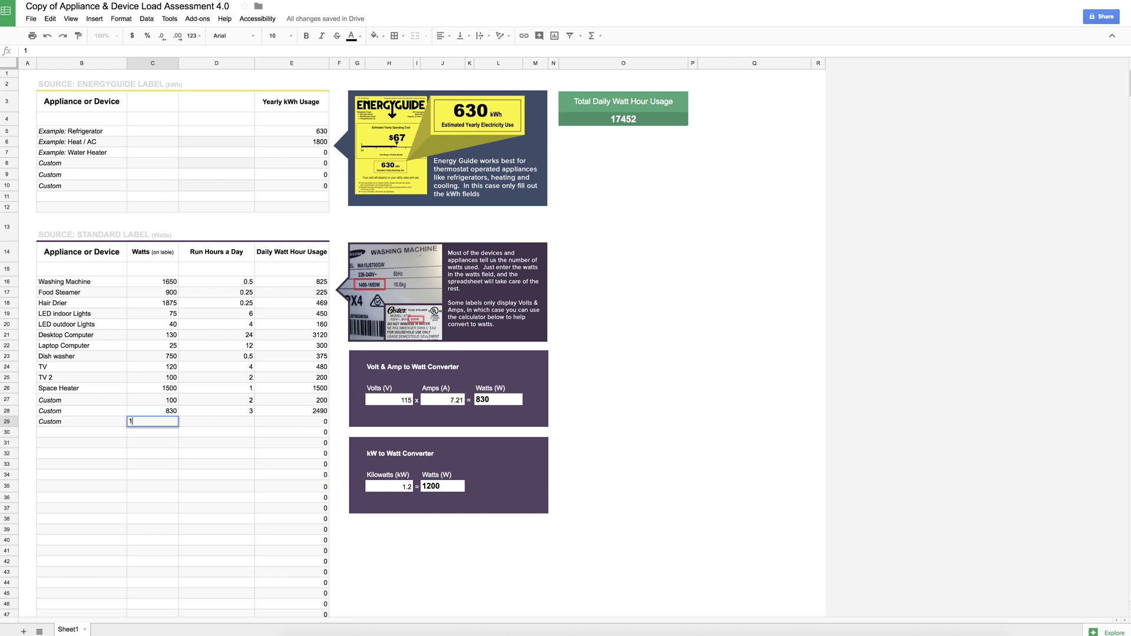
click(235, 424)
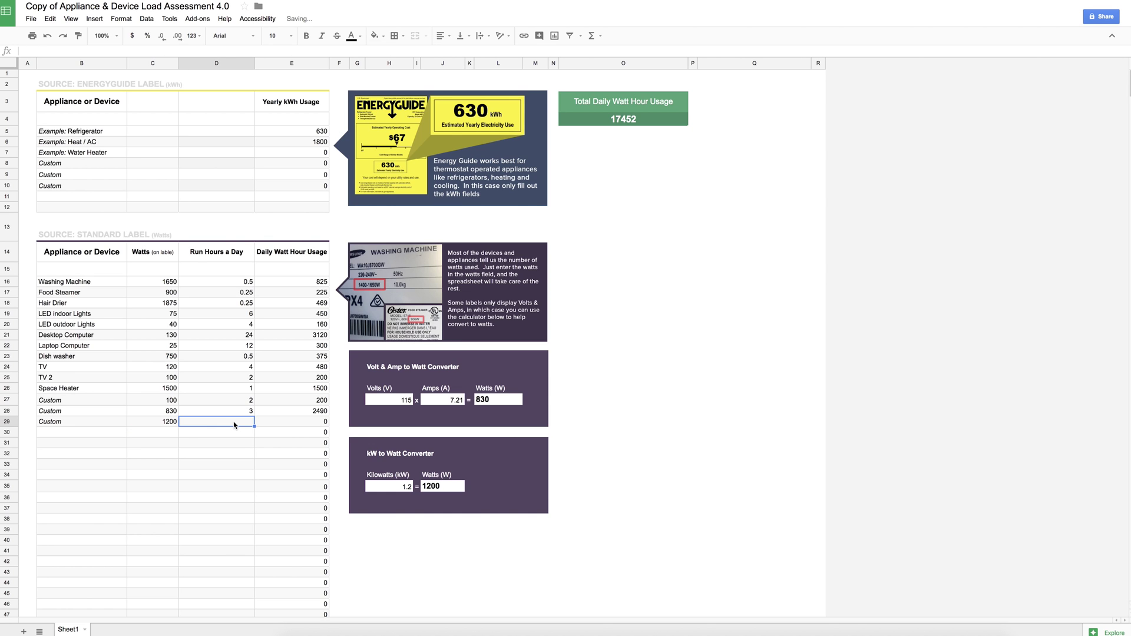
double_click(234, 423)
text(2)
key(Return)
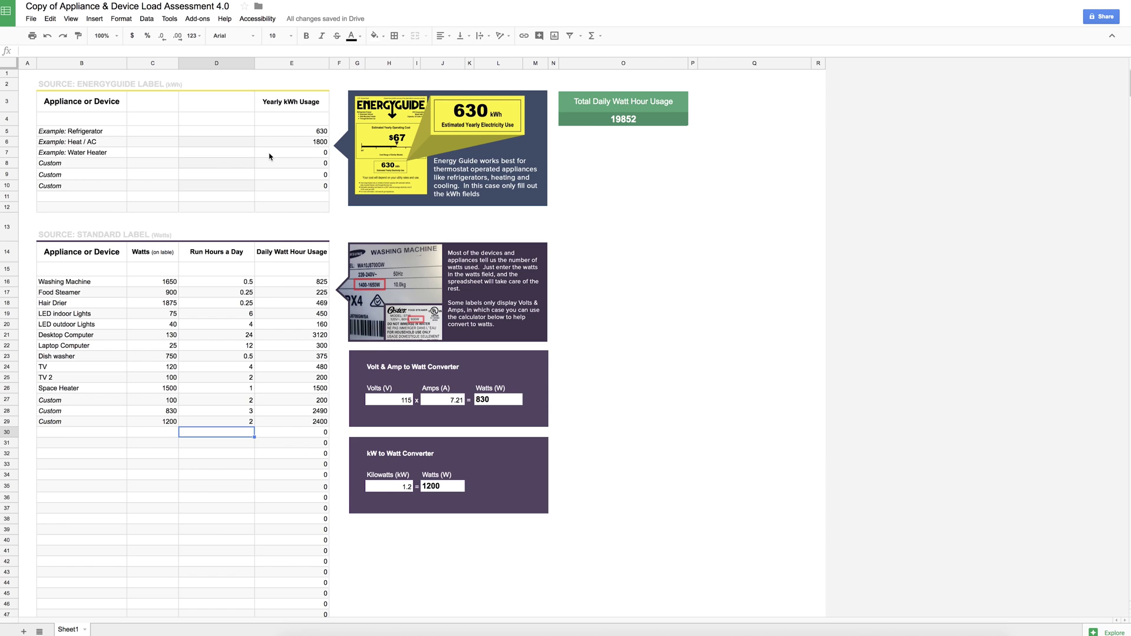
click(31, 19)
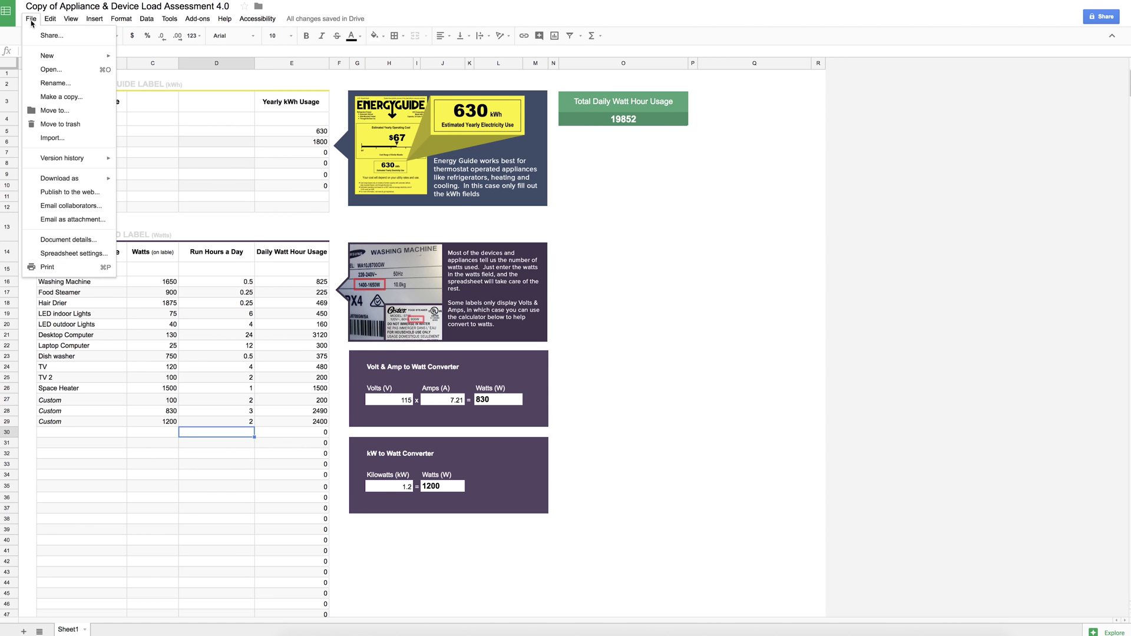
mouse_move(68, 181)
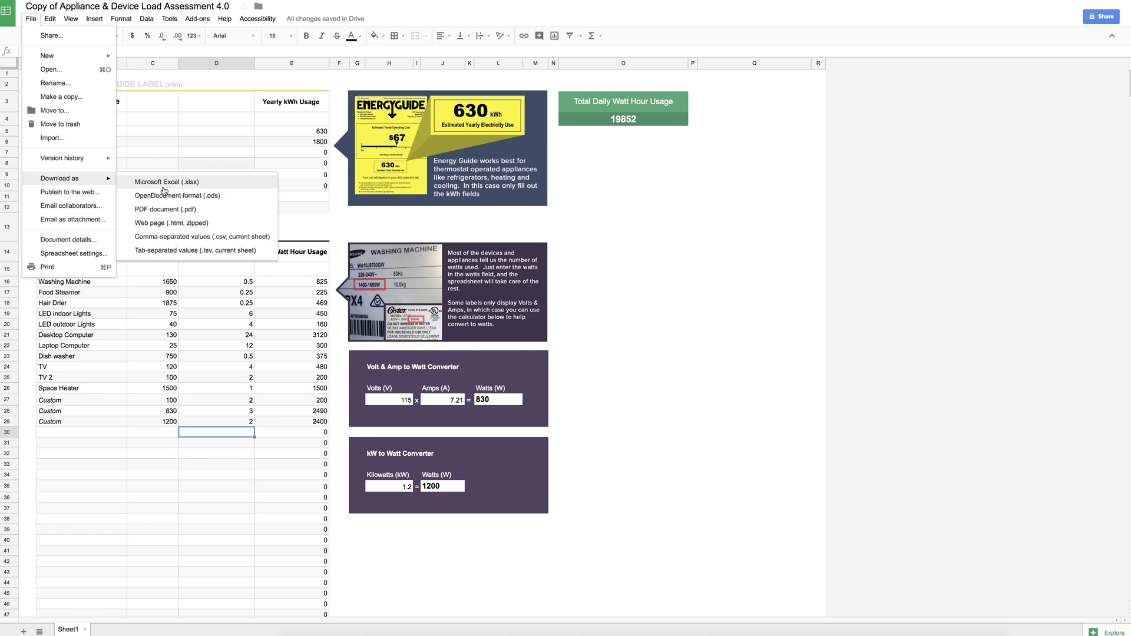
click(694, 251)
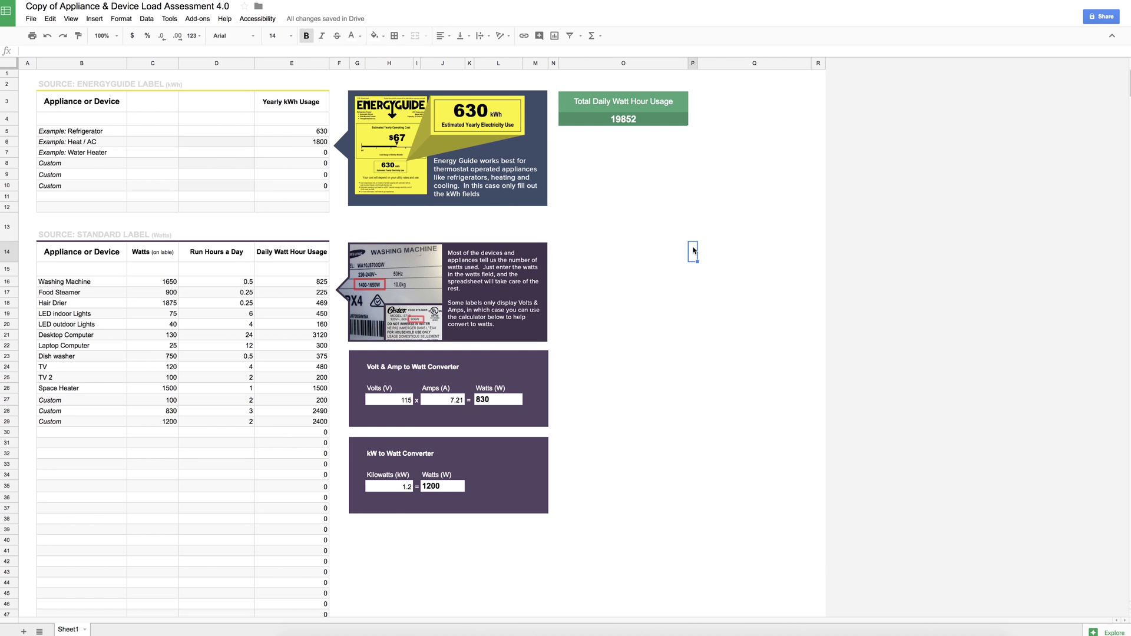